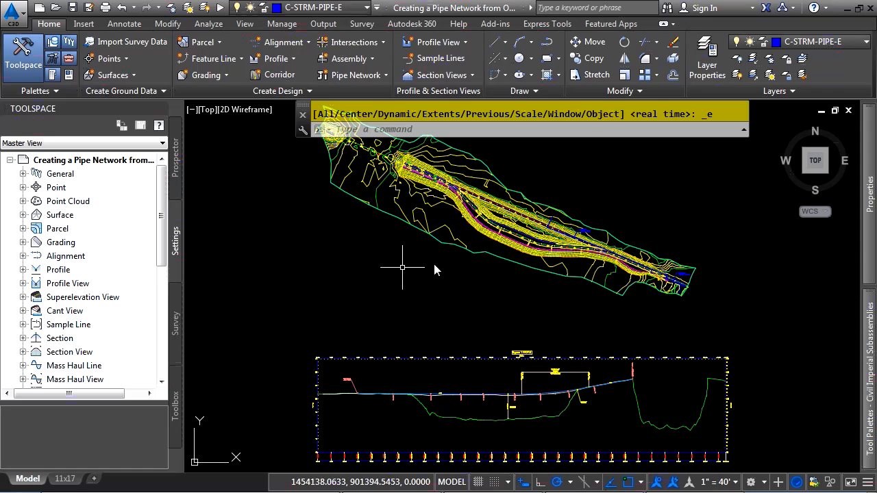
# Start creating a pipe network from the existing storm sewer line near station 1+00, accepting the proposed flow direction
pyautogui.scroll(8, 685, 282)
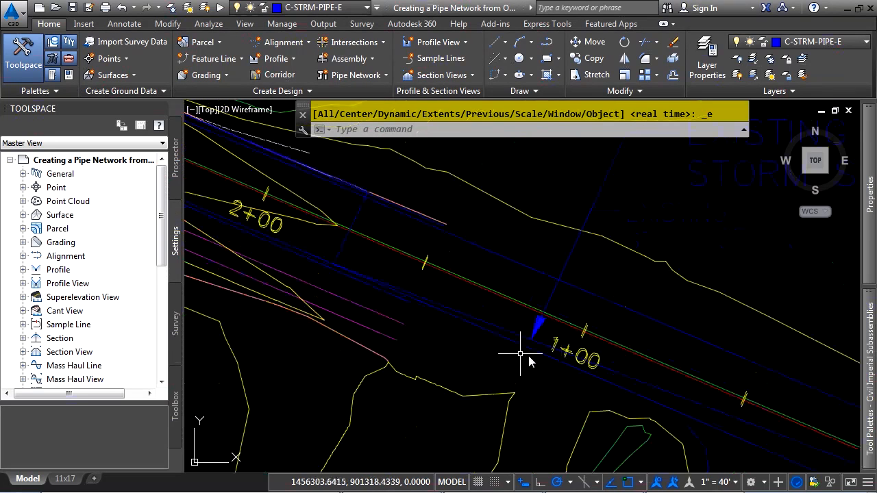
pyautogui.moveTo(619, 378); pyautogui.dragTo(491, 329, button='middle')
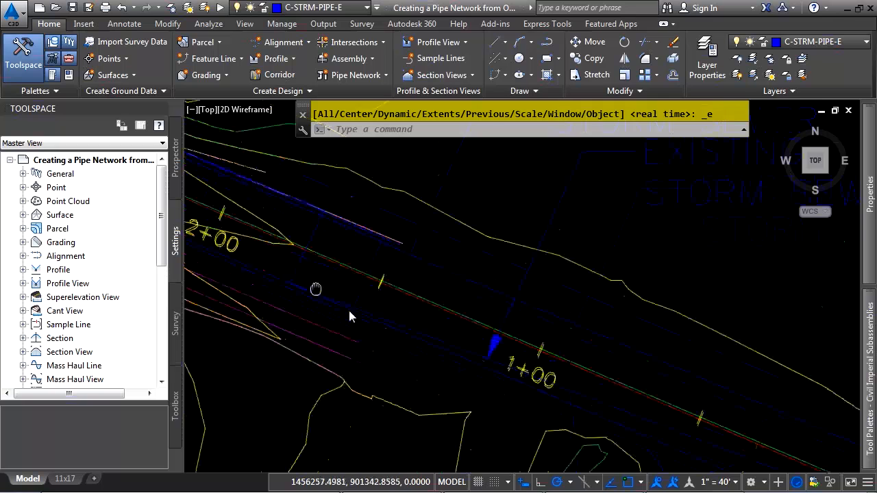
pyautogui.moveTo(245, 235); pyautogui.dragTo(397, 346, button='middle')
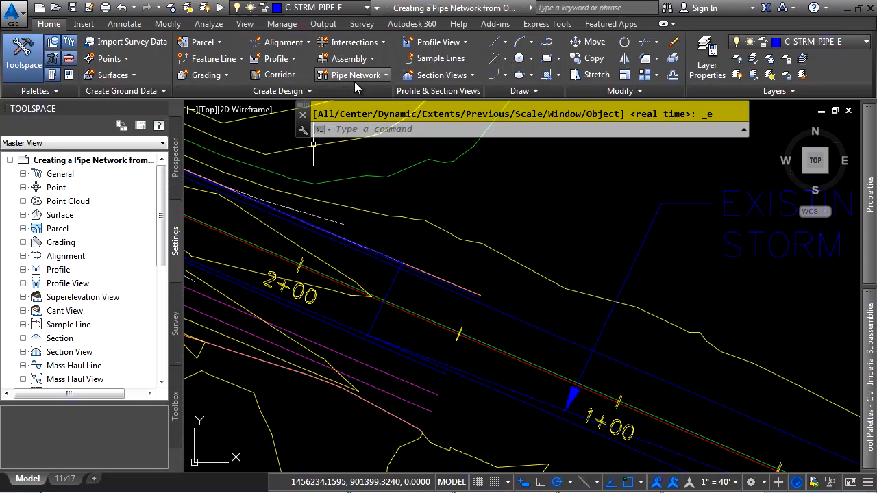
pyautogui.click(384, 74)
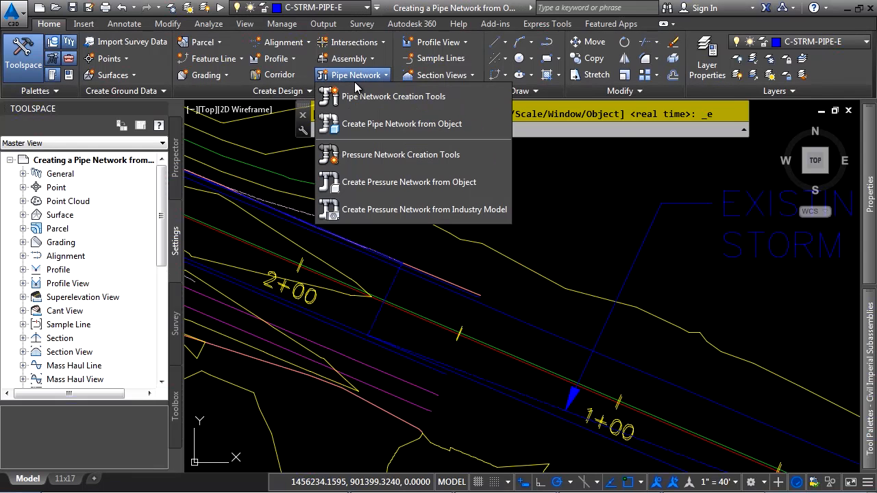
pyautogui.click(411, 129)
pyautogui.moveTo(607, 400); pyautogui.dragTo(364, 246, button='middle')
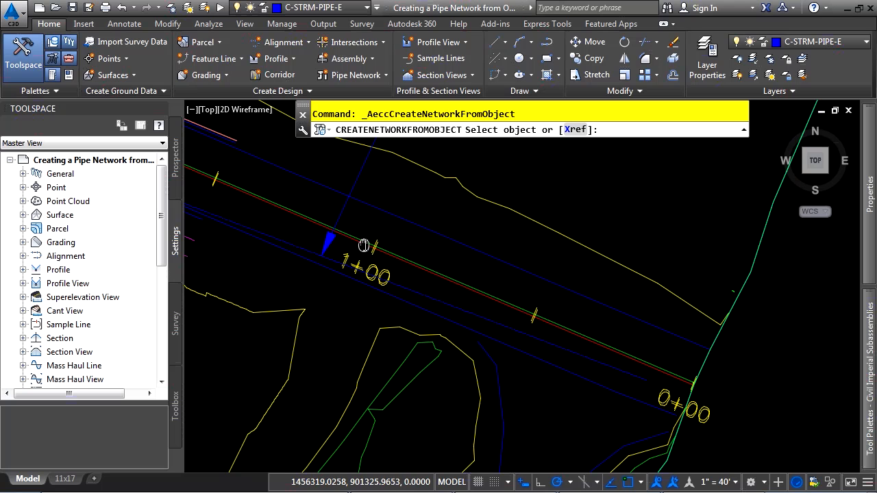
pyautogui.click(464, 309)
pyautogui.moveTo(340, 338)
pyautogui.mouseDown(button='middle')
pyautogui.moveTo(345, 404)
pyautogui.moveTo(506, 376)
pyautogui.moveTo(512, 389)
pyautogui.mouseUp(button='middle')
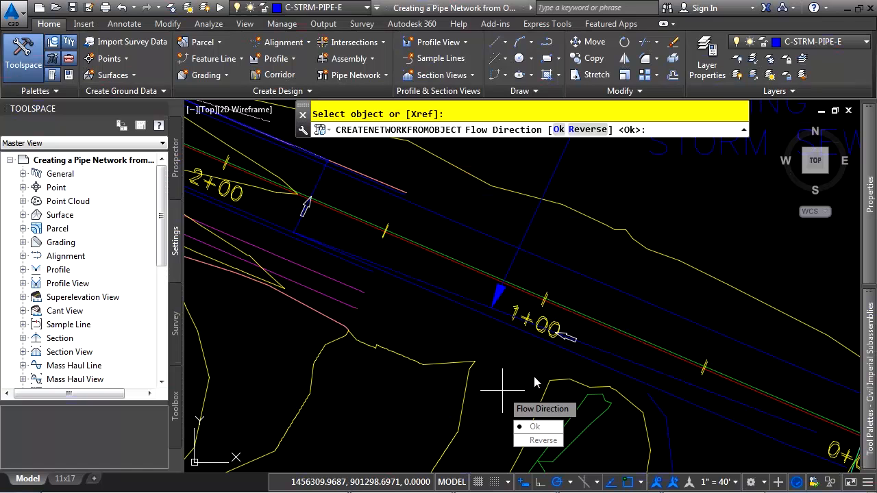
pyautogui.click(554, 429)
# Name the network Existing Storm Sewer, keeping the Storm Sewer (Existing) parts list and choosing 12" RCP (EXIST) as the pipe to create
pyautogui.write('Exi')
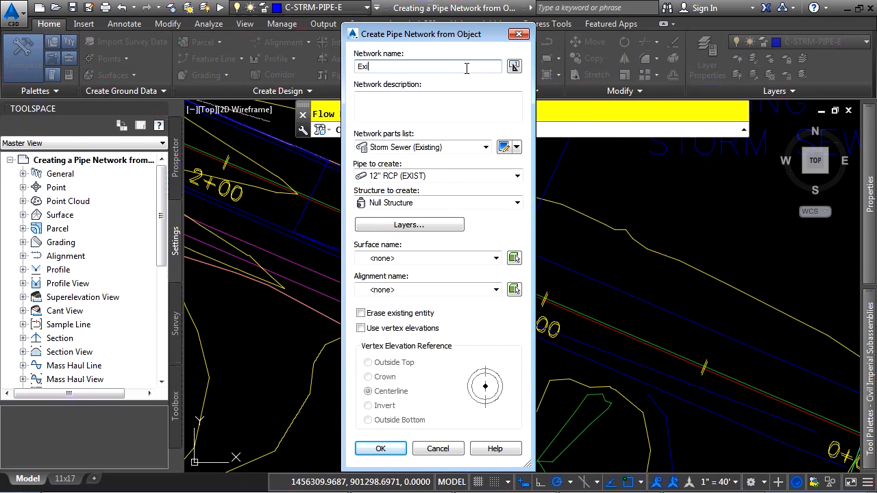
pyautogui.write('sting Storm Sewer')
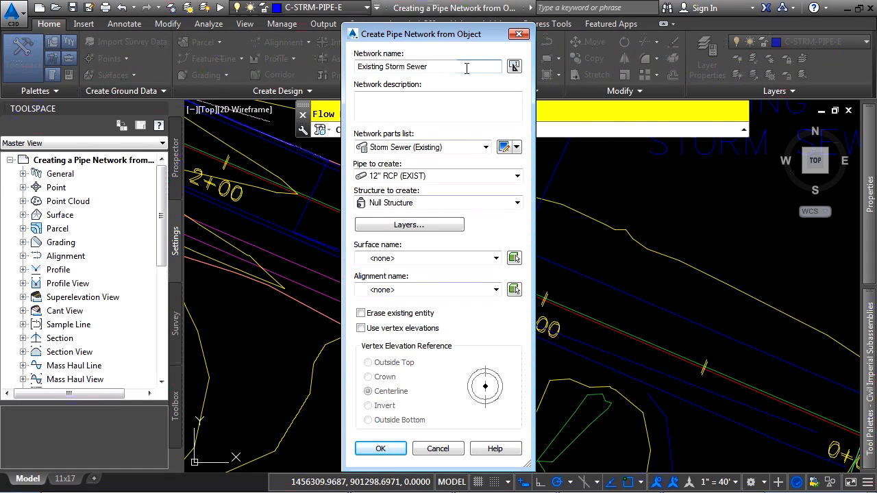
pyautogui.click(436, 147)
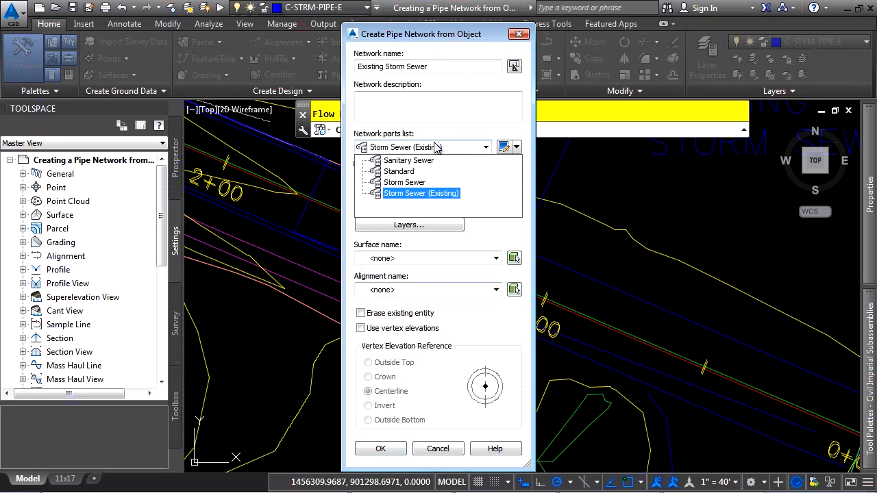
pyautogui.click(427, 151)
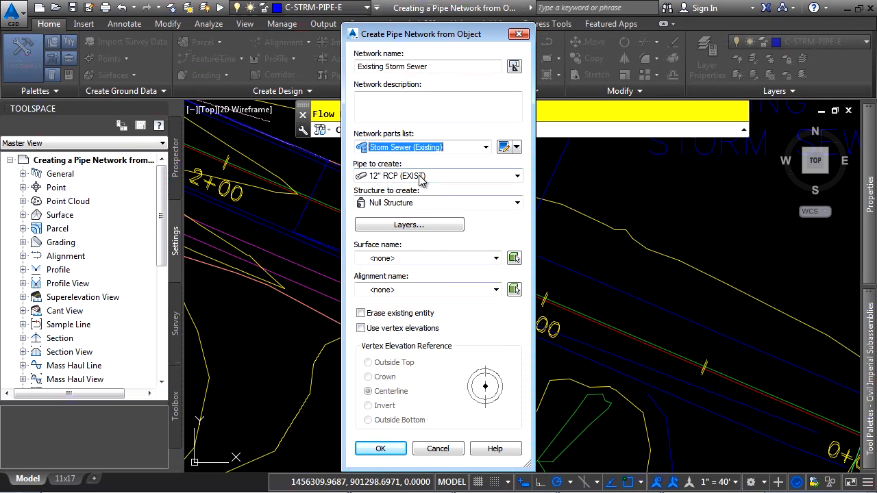
pyautogui.click(421, 177)
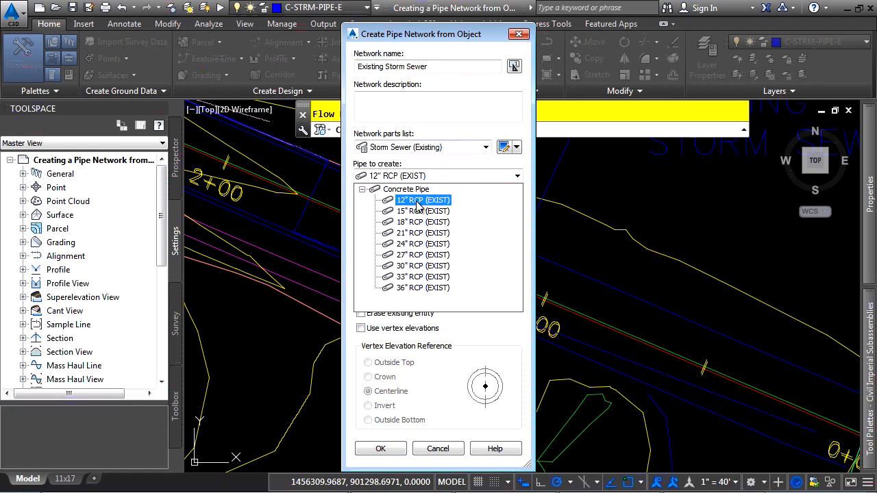
pyautogui.click(420, 200)
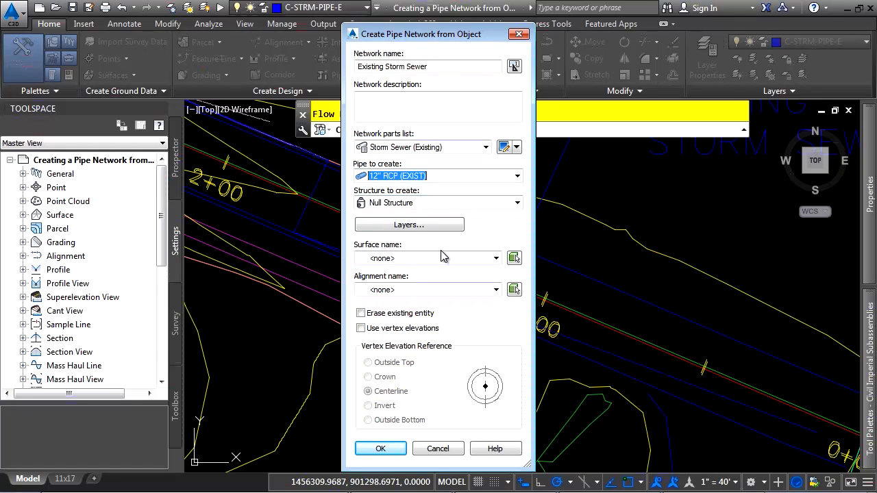
# Set the structure to create to EXISTING DRAINAGE MANHOLE and check the pipe network layer assignments
pyautogui.click(434, 202)
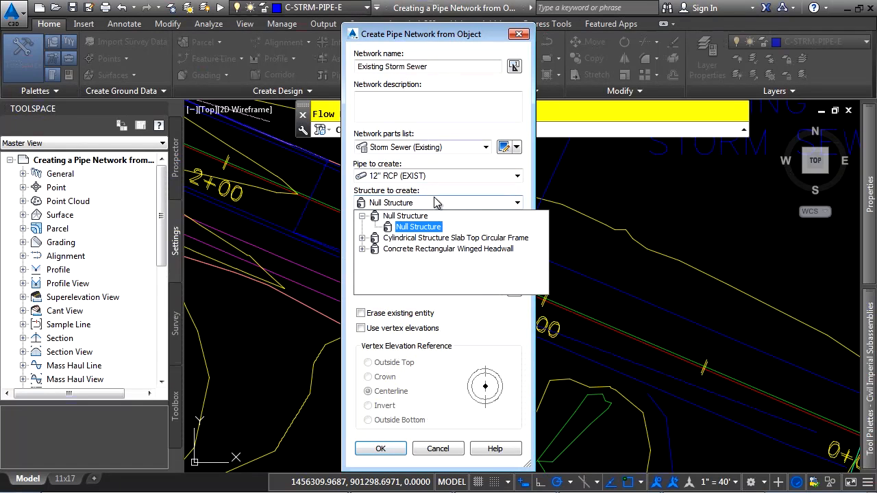
pyautogui.click(363, 237)
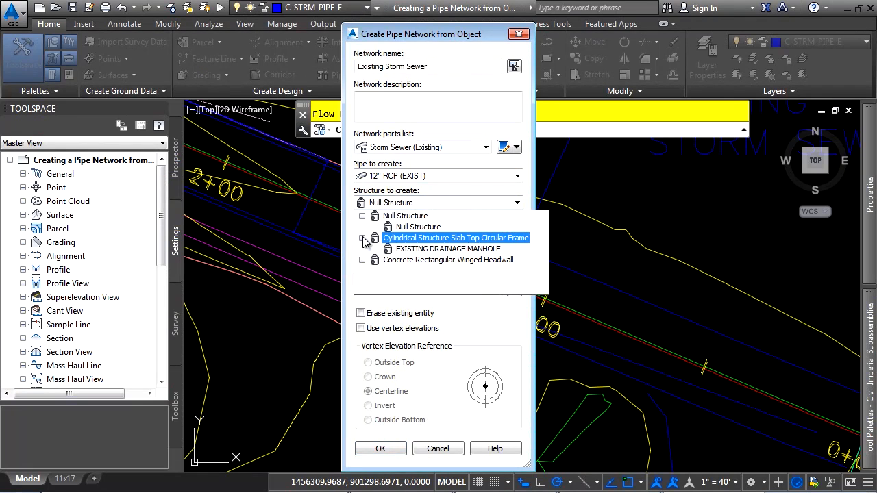
pyautogui.click(416, 251)
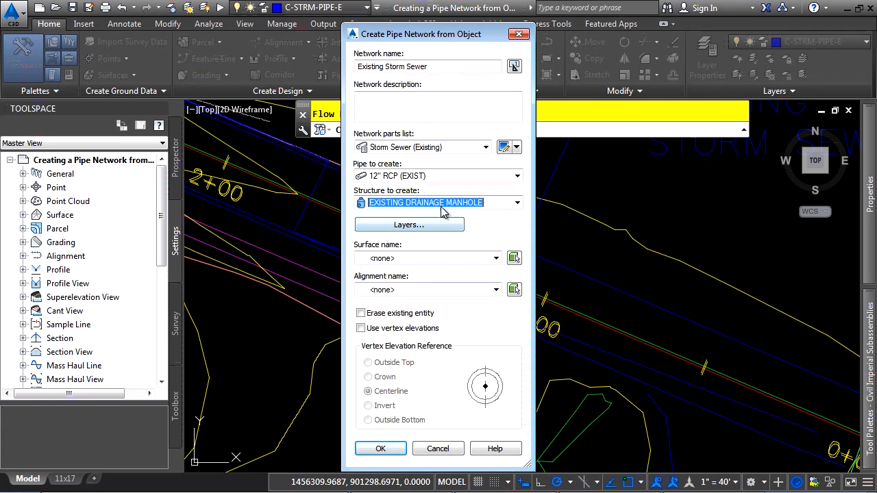
pyautogui.click(413, 226)
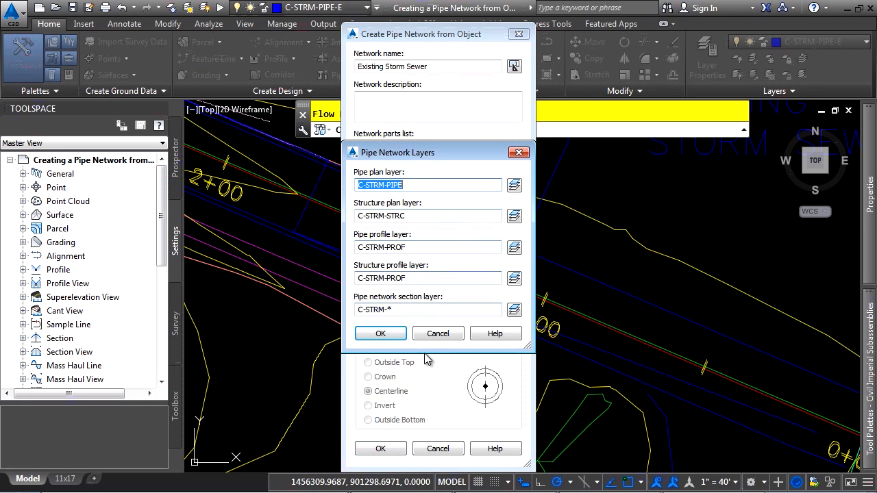
pyautogui.click(442, 334)
# Assign FG as the network's surface and US-100(ex) as its alignment
pyautogui.click(403, 259)
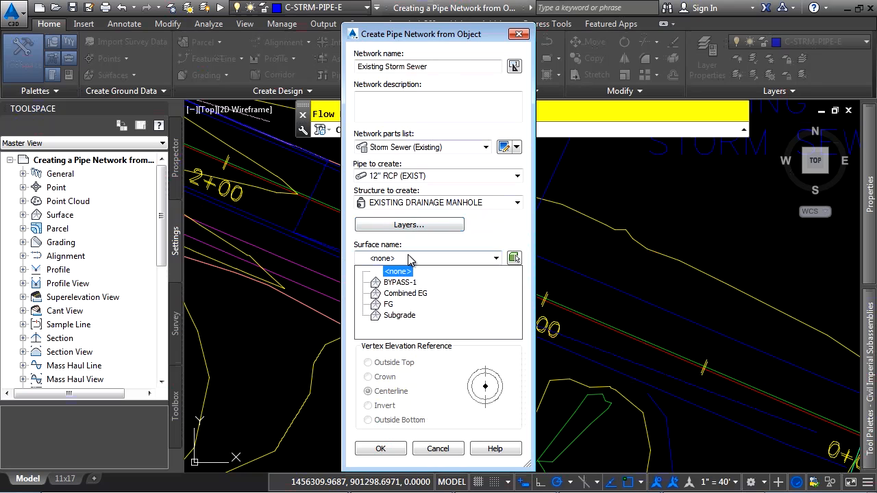
pyautogui.click(396, 308)
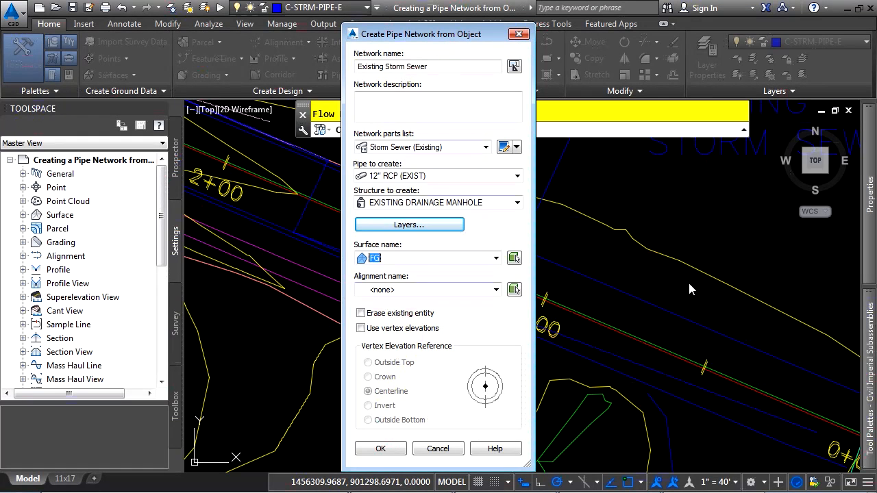
pyautogui.click(434, 293)
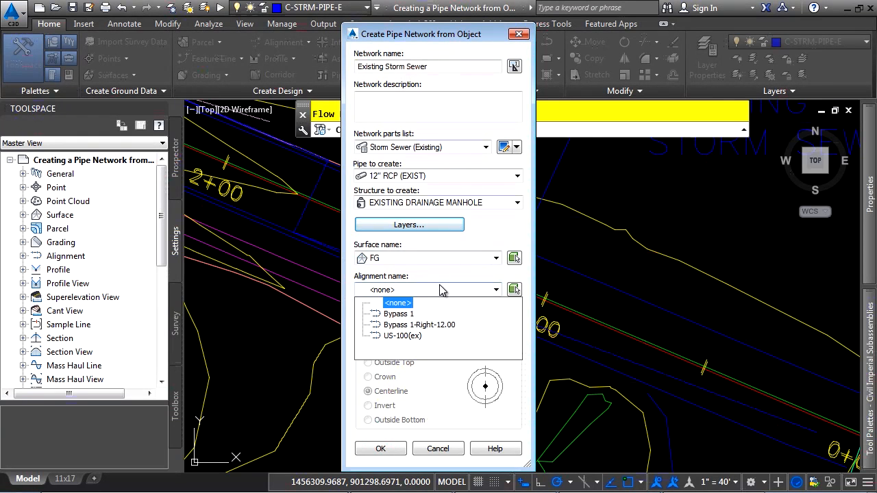
pyautogui.click(399, 338)
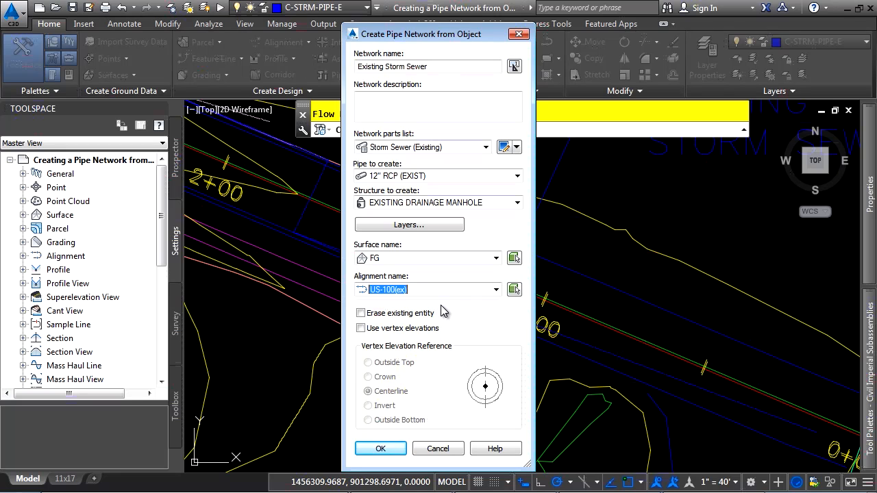
# Enable vertex elevations with Invert as the elevation reference and create the pipe network
pyautogui.click(381, 329)
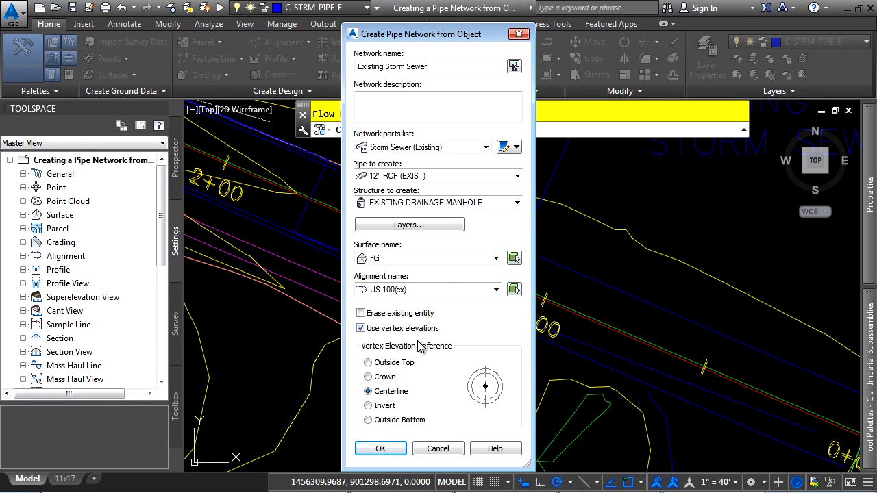
pyautogui.click(386, 405)
pyautogui.click(380, 448)
# Examine the created pipes and manholes along the storm sewer, checking how the pipe ends meet at the manhole near station 2+00
pyautogui.scroll(3, 631, 351)
pyautogui.scroll(2, 470, 273)
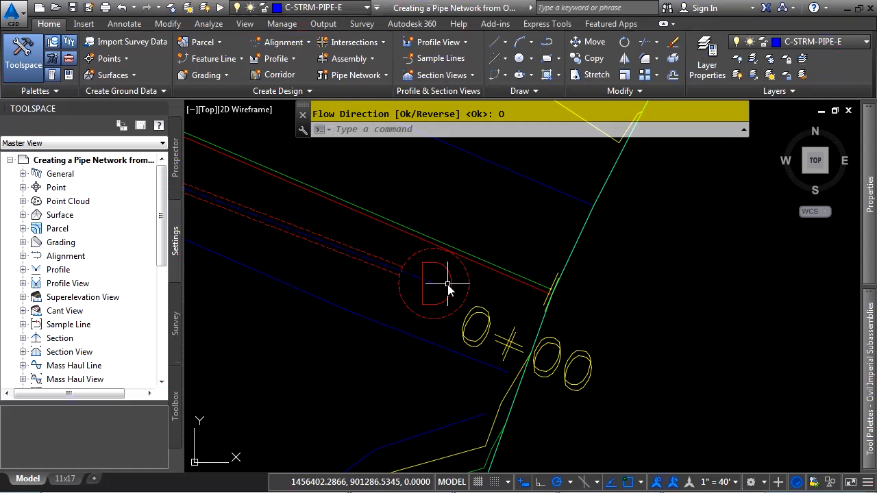
pyautogui.scroll(-6, 399, 276)
pyautogui.moveTo(199, 213); pyautogui.dragTo(345, 297, button='middle')
pyautogui.scroll(8, 332, 295)
pyautogui.scroll(-4, 315, 273)
pyautogui.moveTo(259, 231); pyautogui.dragTo(407, 352, button='middle')
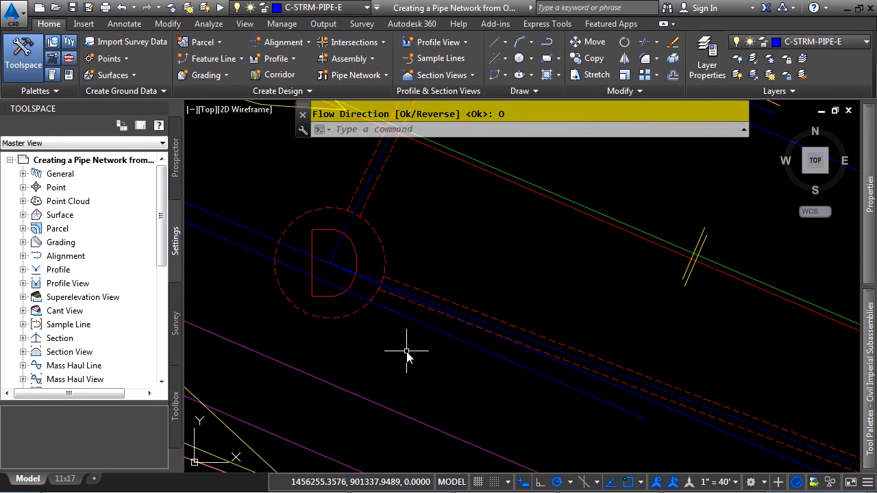
pyautogui.click(400, 281)
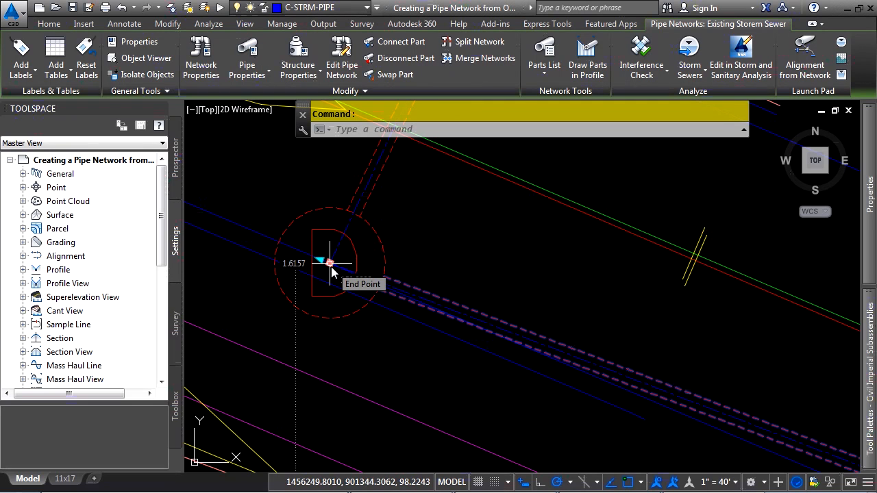
pyautogui.scroll(-4, 331, 272)
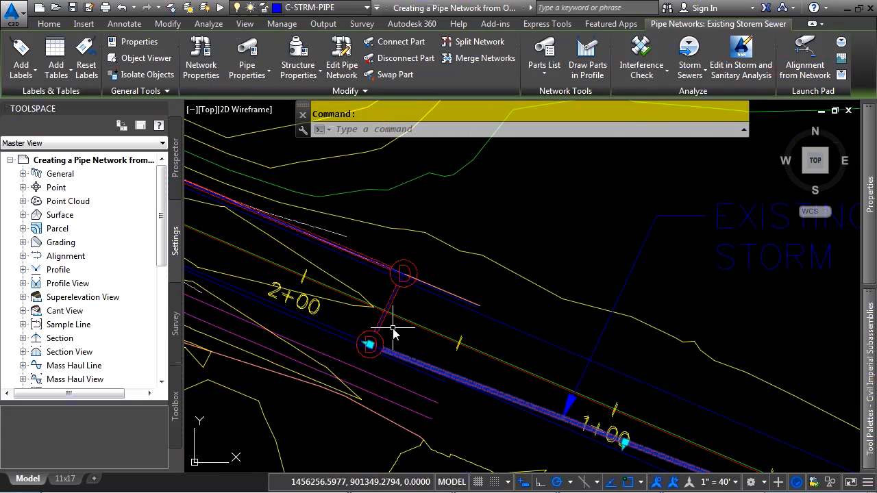
pyautogui.press('Escape')
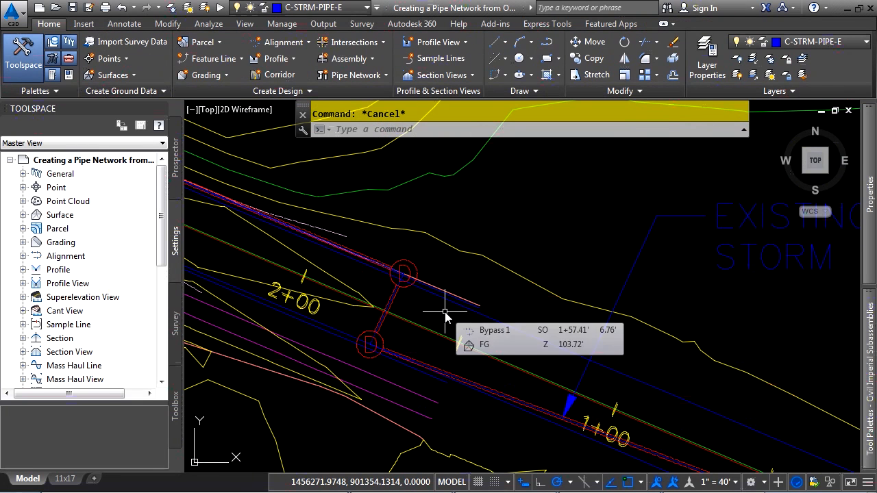
# Start an alignment from the network parts, running from the manhole near station 0+00 to the end manhole beyond station 11+00
pyautogui.moveTo(665, 383); pyautogui.dragTo(303, 172, button='middle')
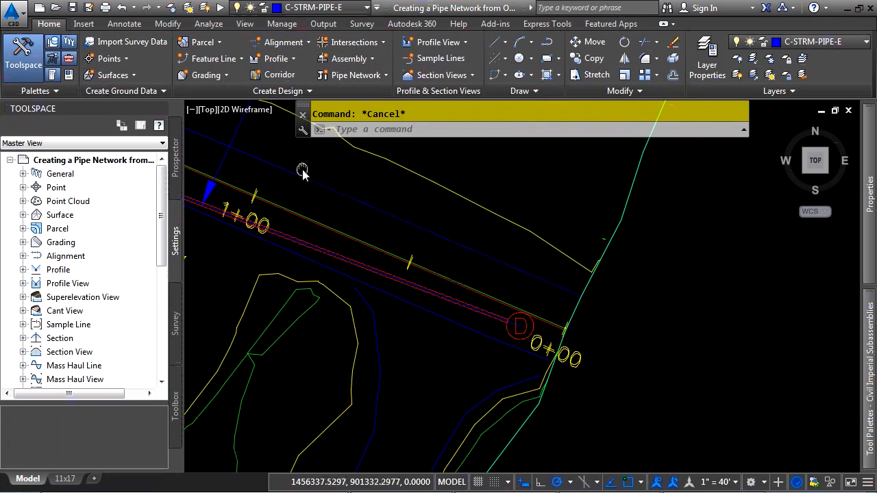
pyautogui.scroll(3, 496, 322)
pyautogui.click(590, 329)
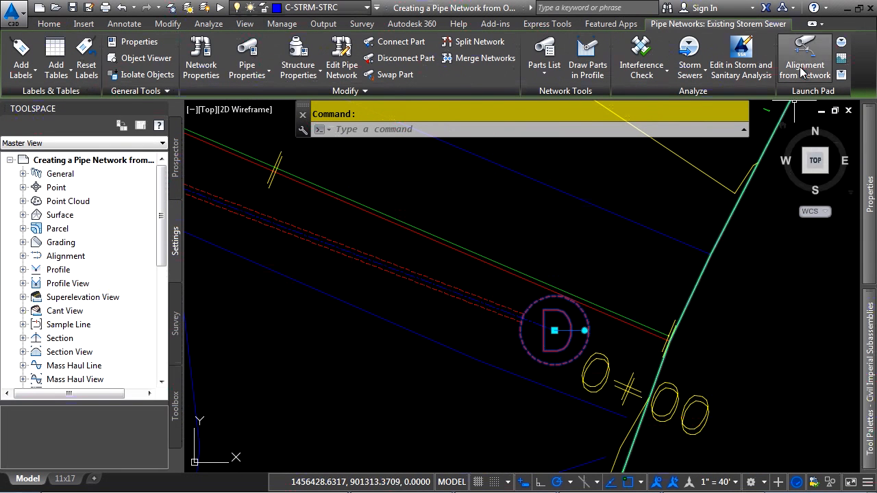
pyautogui.click(803, 71)
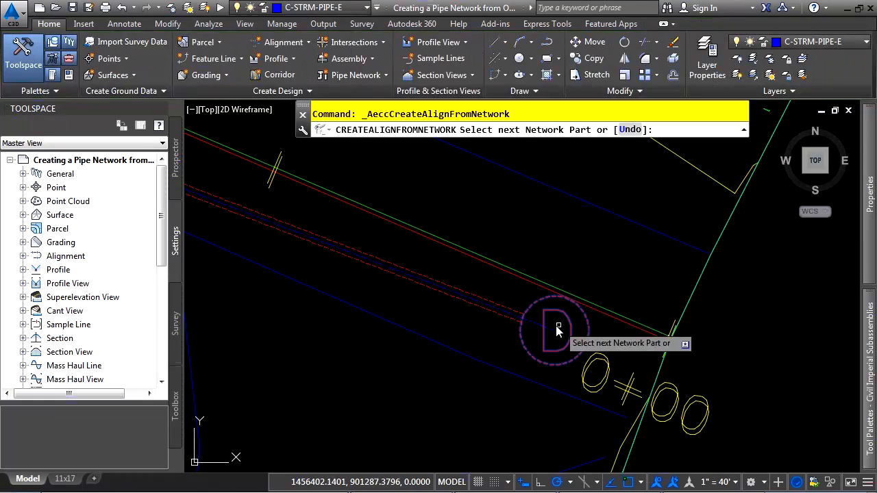
pyautogui.scroll(-4, 326, 256)
pyautogui.scroll(3, 318, 253)
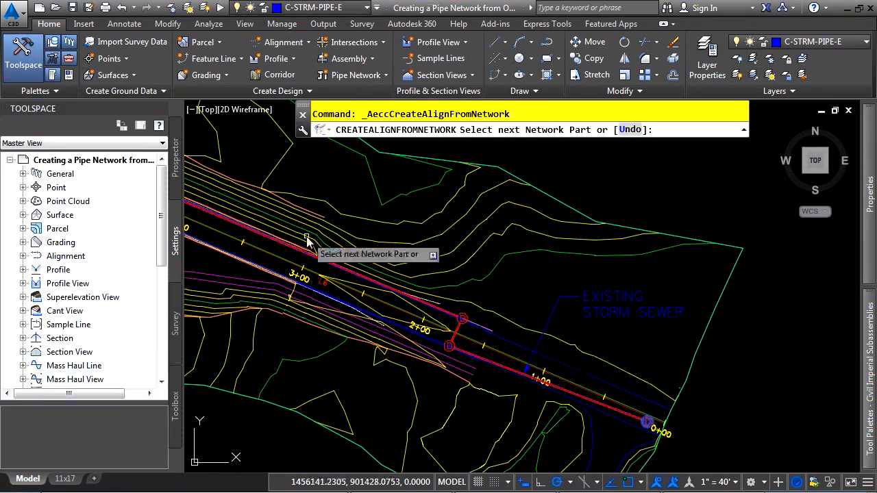
pyautogui.scroll(2, 507, 315)
pyautogui.moveTo(243, 224)
pyautogui.mouseDown(button='middle')
pyautogui.moveTo(313, 235)
pyautogui.moveTo(443, 294)
pyautogui.moveTo(577, 427)
pyautogui.moveTo(540, 361)
pyautogui.mouseUp(button='middle')
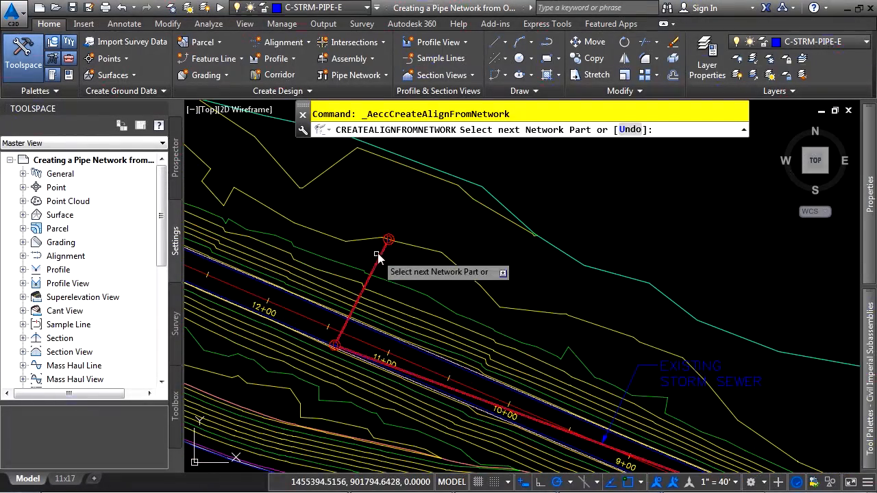
pyautogui.scroll(4, 381, 248)
pyautogui.click(387, 230)
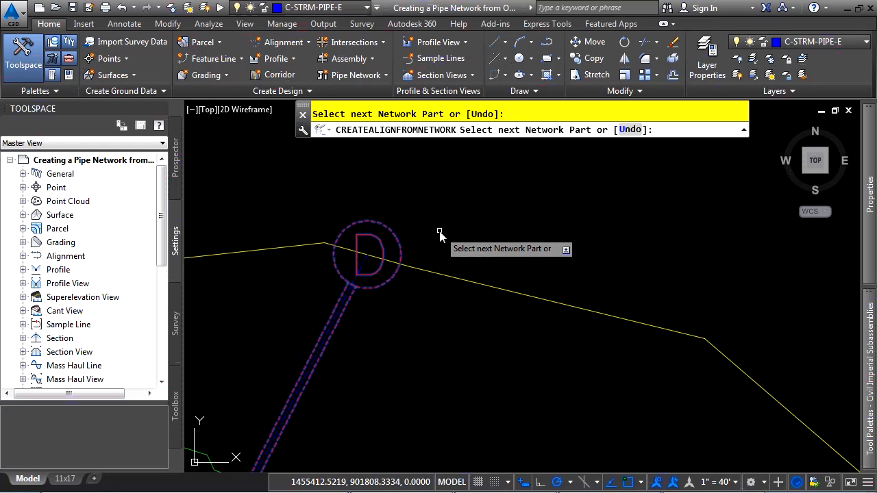
pyautogui.press('Return')
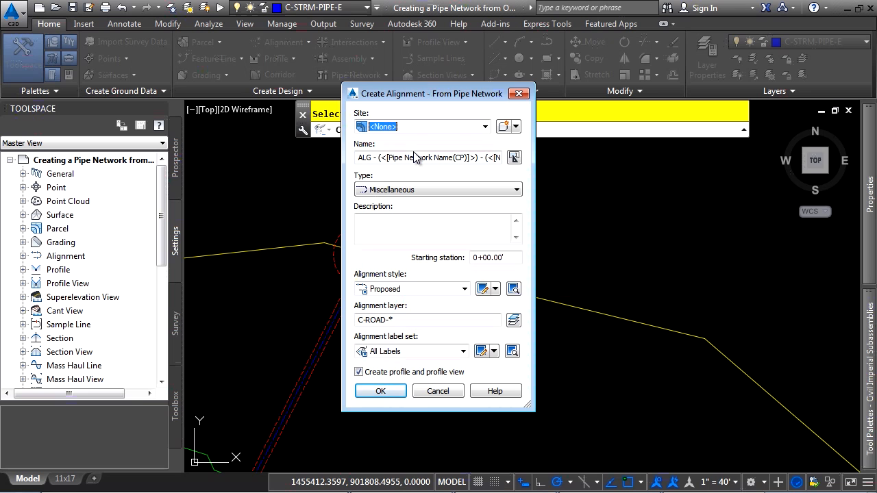
# Set the new alignment's style to Basic and its label set to _No Labels
pyautogui.click(408, 288)
pyautogui.click(402, 302)
pyautogui.click(412, 351)
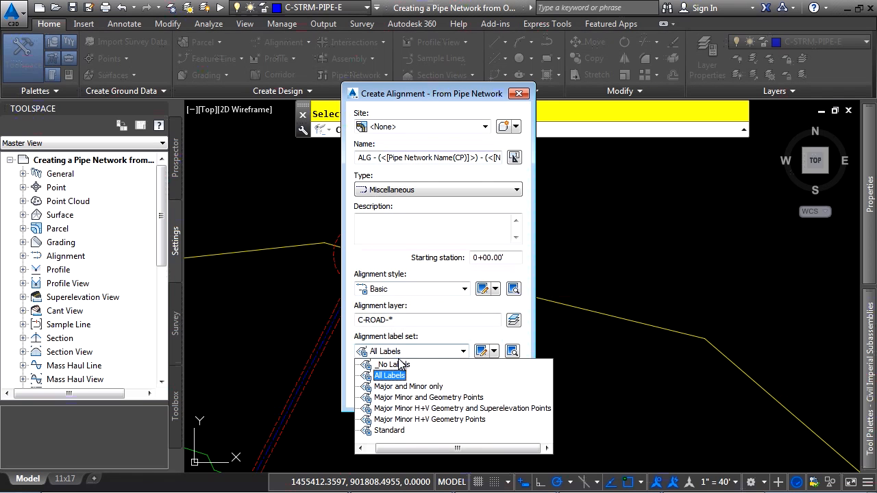
pyautogui.click(392, 362)
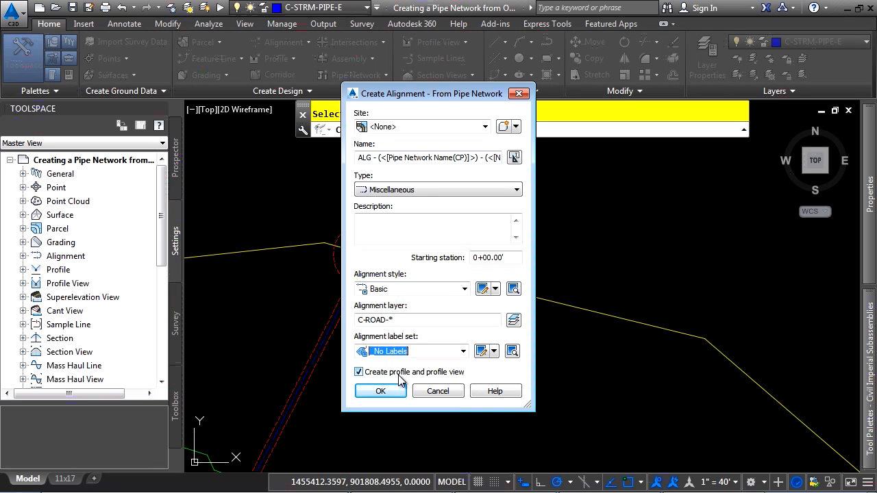
# Create the alignment, sample the FG surface as its profile, and proceed to drawing it in a profile view
pyautogui.click(382, 392)
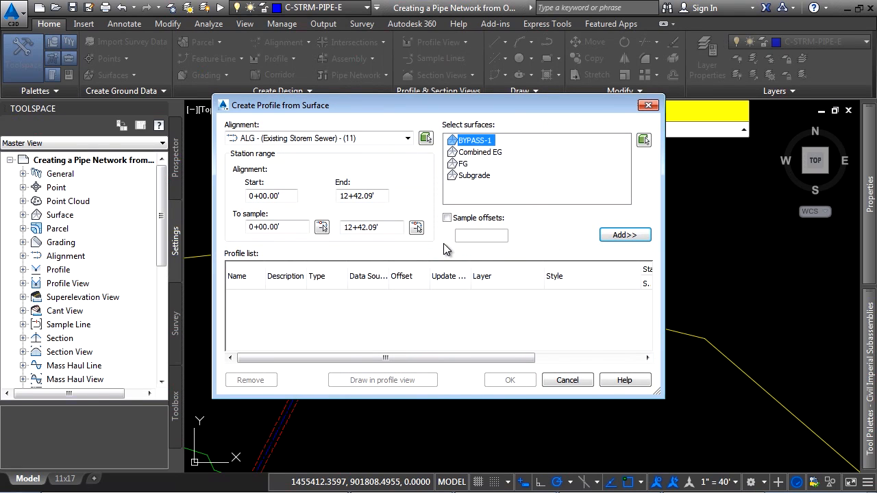
pyautogui.click(463, 164)
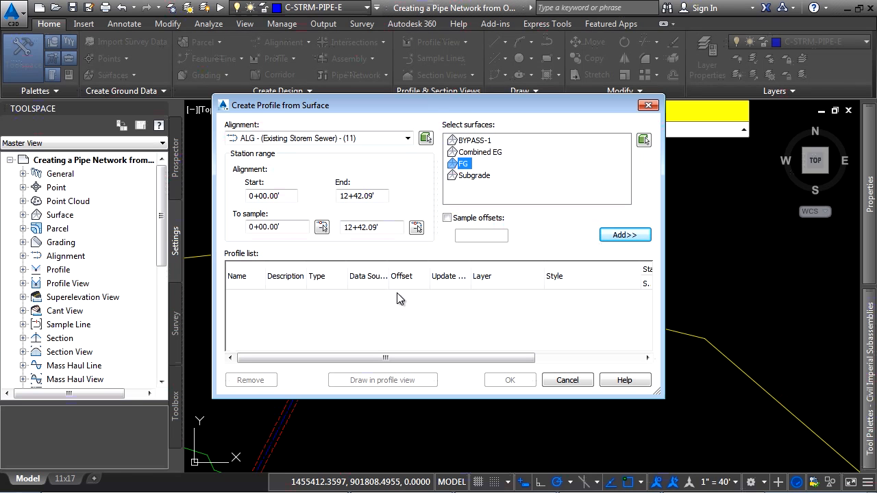
pyautogui.click(636, 235)
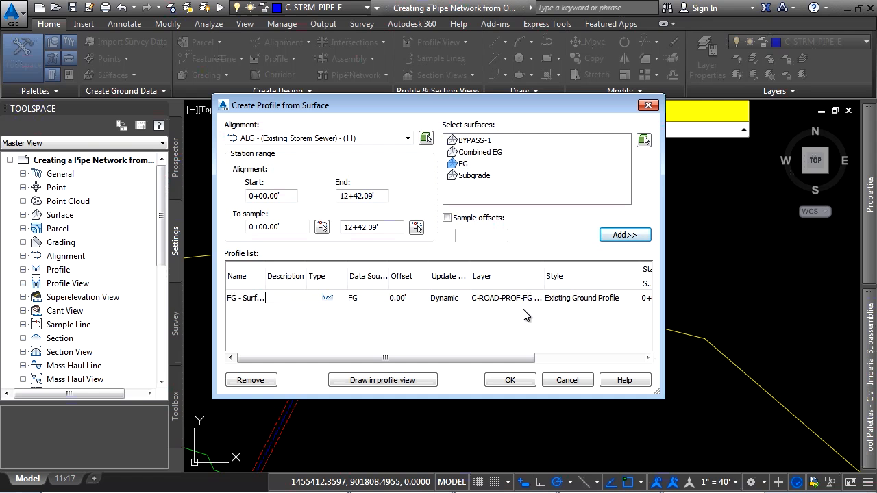
pyautogui.click(379, 379)
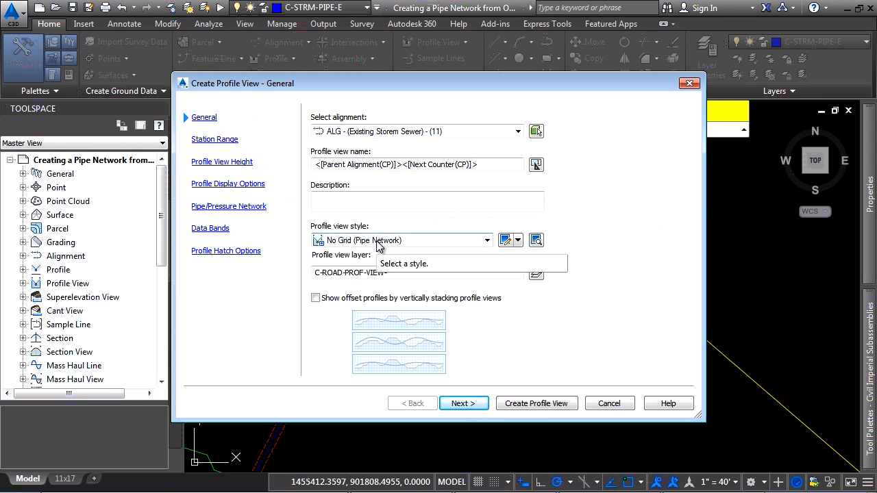
# Set the FG surface profile's label set to _No Labels in the profile display options
pyautogui.click(237, 185)
pyautogui.moveTo(387, 363); pyautogui.dragTo(559, 363)
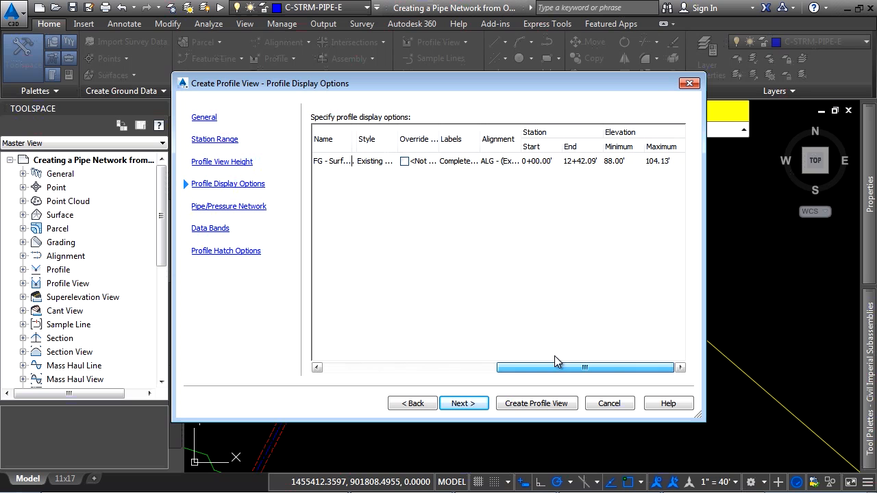
pyautogui.click(459, 162)
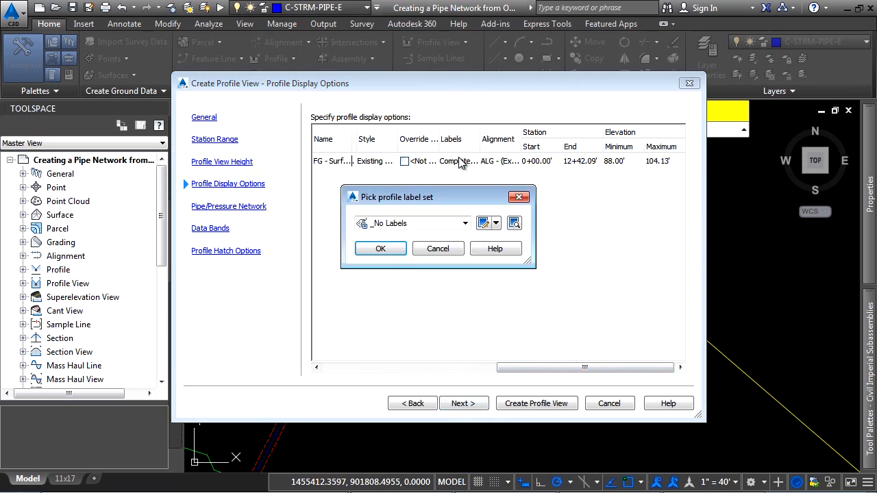
pyautogui.click(381, 249)
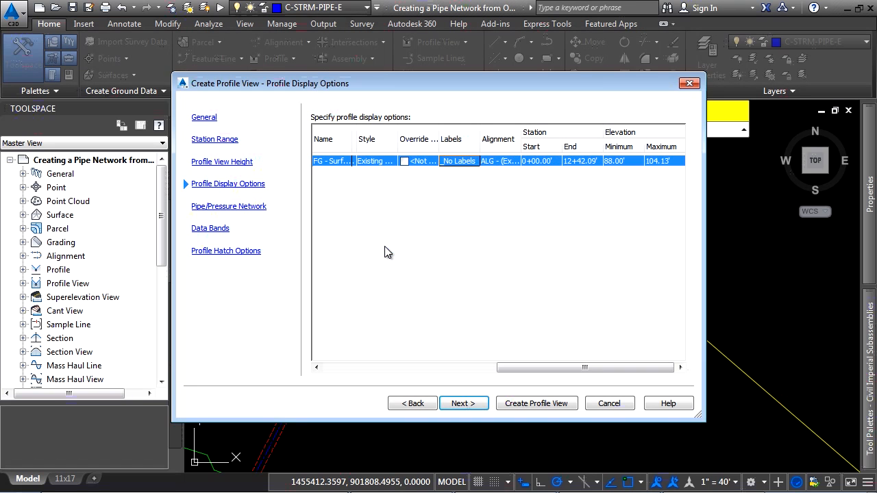
# Create the profile view with all Existing Storem Sewer pipes and structures, placing its origin in the empty area north of the road corridor
pyautogui.click(232, 209)
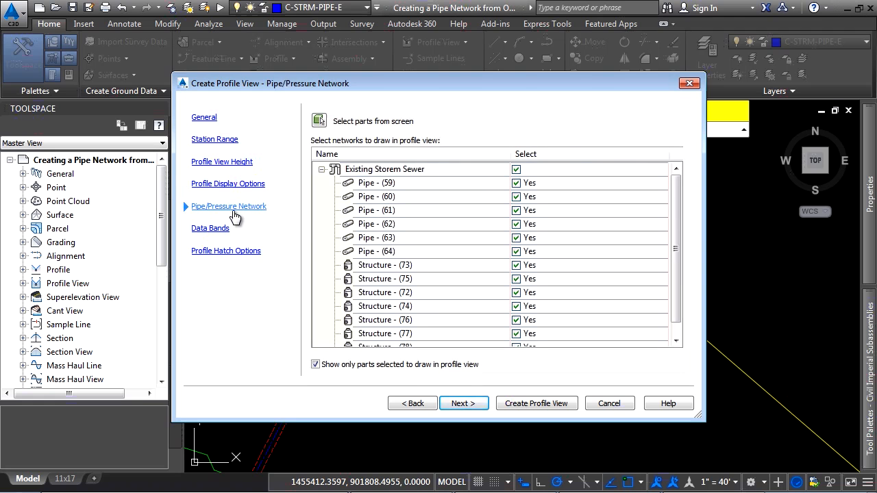
pyautogui.moveTo(677, 208); pyautogui.dragTo(675, 270)
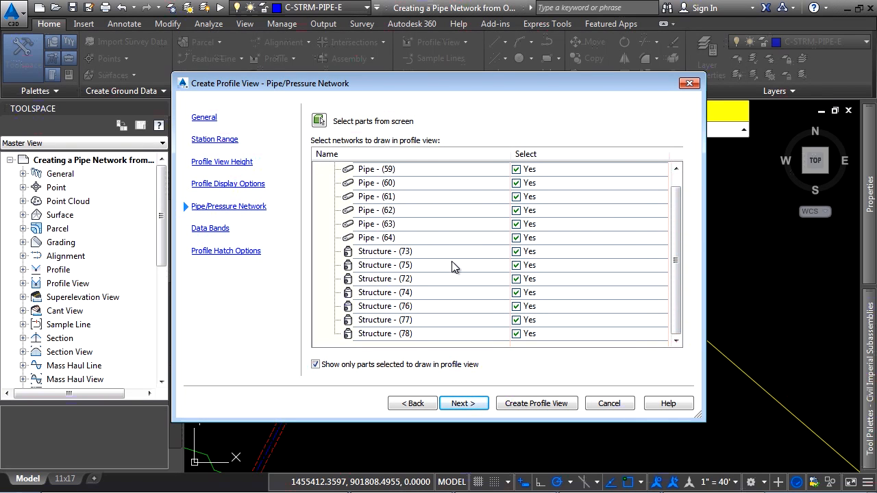
pyautogui.click(534, 403)
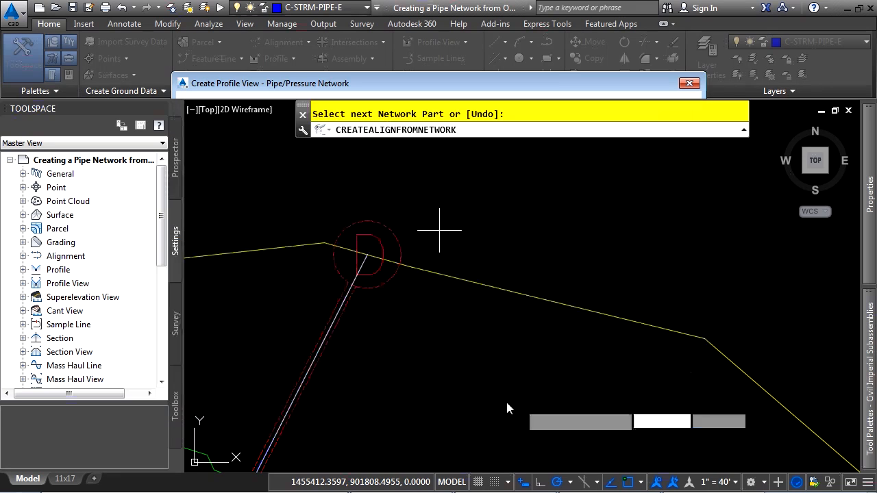
pyautogui.scroll(-5, 411, 343)
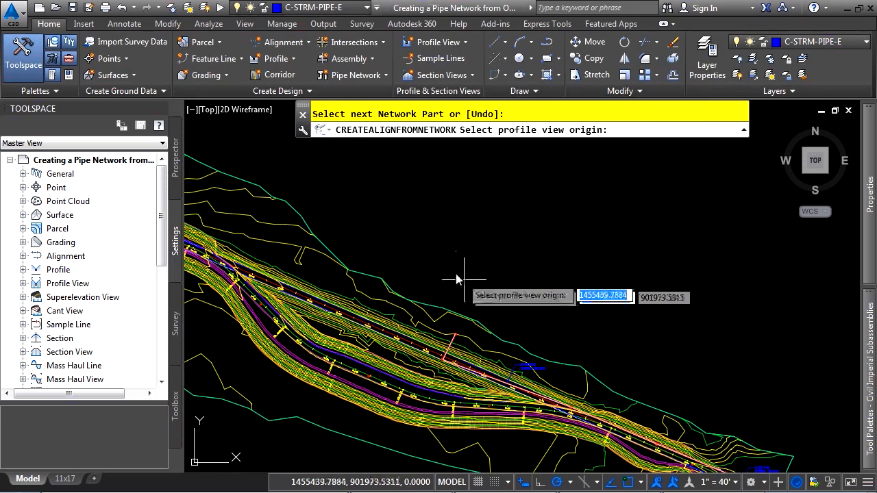
pyautogui.click(429, 250)
# Examine the pipes and structures along the profile view, from about station 2+00 to the end manhole near elevation 90
pyautogui.scroll(3, 494, 193)
pyautogui.scroll(4, 588, 276)
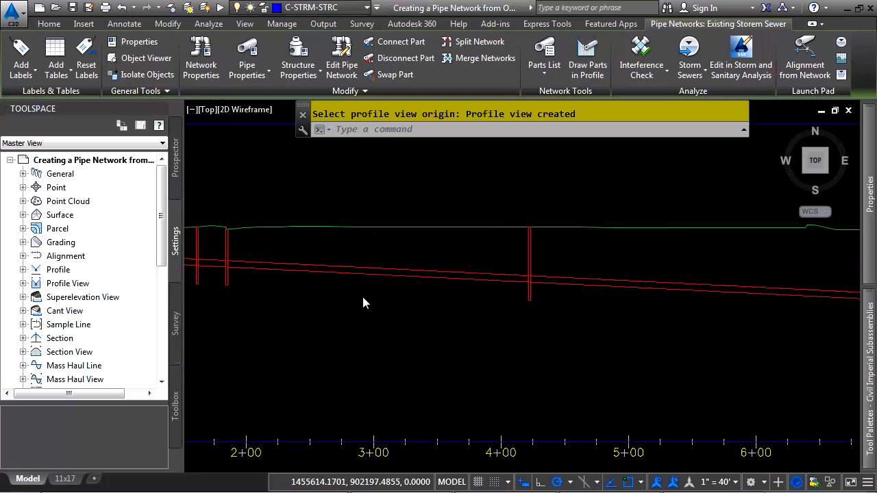
pyautogui.scroll(-2, 567, 285)
pyautogui.moveTo(644, 289); pyautogui.dragTo(236, 296, button='middle')
pyautogui.moveTo(709, 316); pyautogui.dragTo(292, 309, button='middle')
pyautogui.moveTo(660, 313); pyautogui.dragTo(254, 321, button='middle')
pyautogui.moveTo(570, 318); pyautogui.dragTo(319, 310, button='middle')
pyautogui.scroll(4, 638, 340)
pyautogui.moveTo(662, 336); pyautogui.dragTo(554, 322, button='middle')
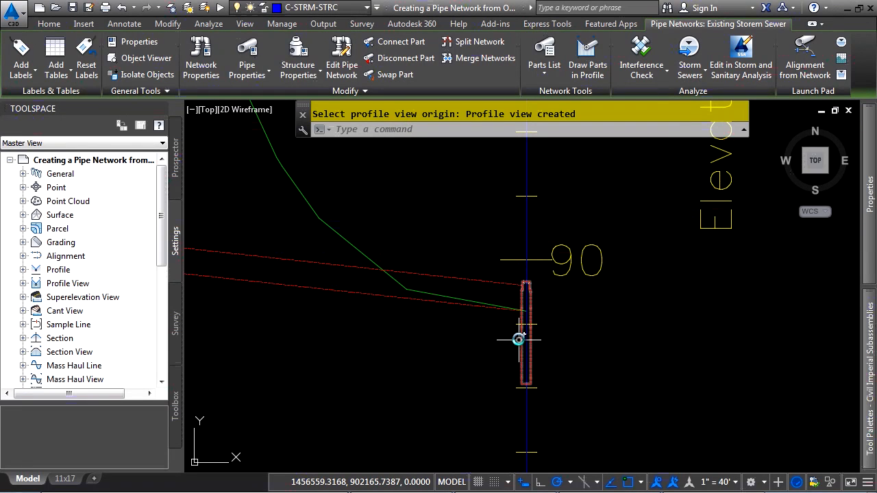
# Swap the drainage manhole at the storm sewer's northern end in plan for the EXISTING WINGED HEADWALL part
pyautogui.scroll(-10, 614, 301)
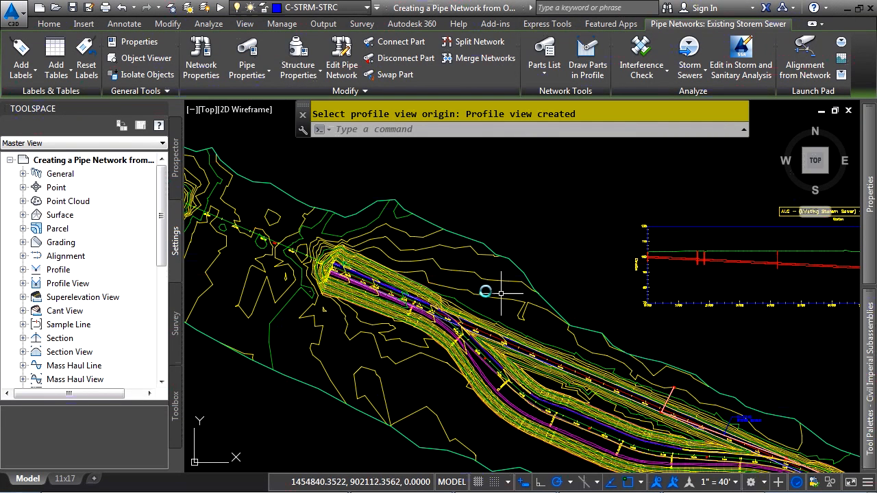
pyautogui.moveTo(621, 420); pyautogui.dragTo(619, 458, button='middle')
pyautogui.scroll(10, 685, 445)
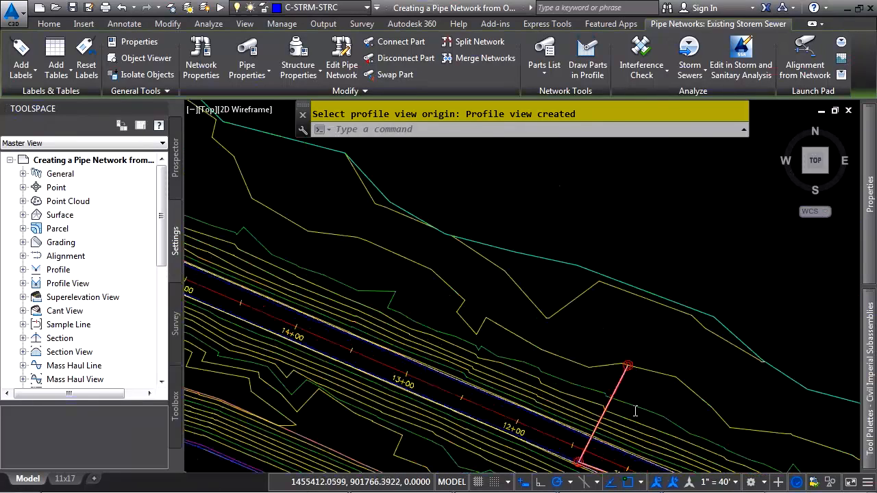
pyautogui.click(486, 241)
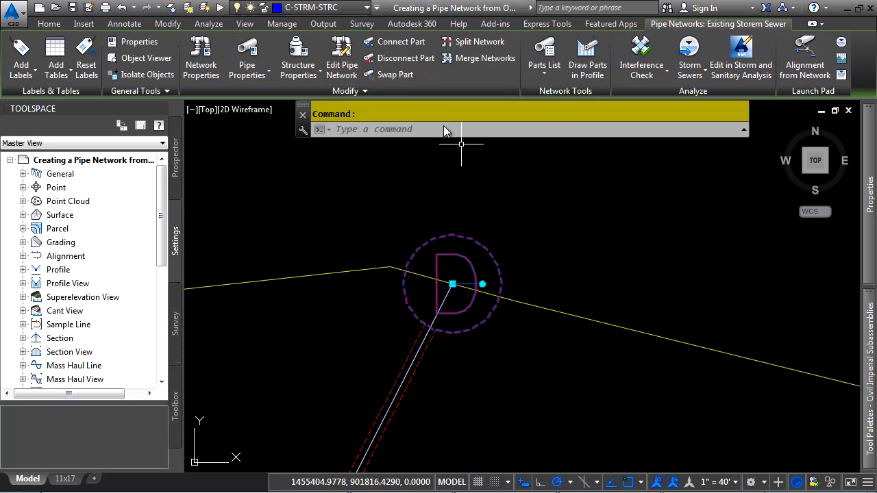
pyautogui.click(389, 75)
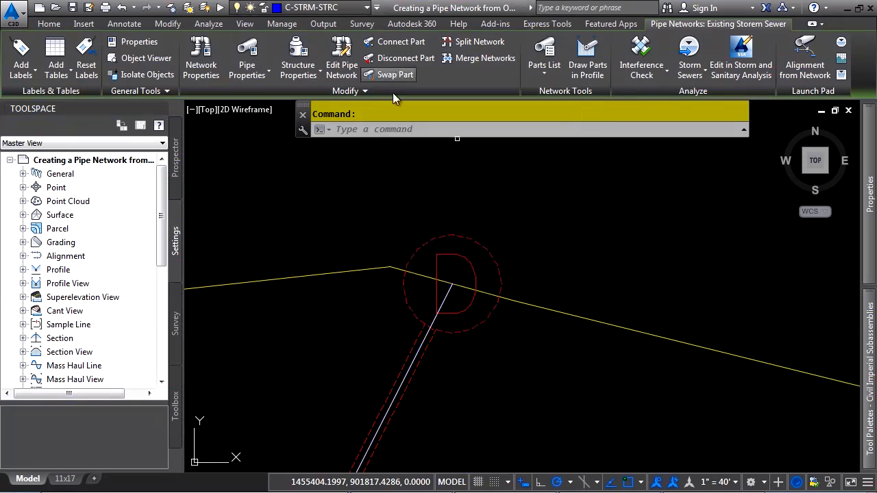
pyautogui.click(480, 241)
pyautogui.click(336, 200)
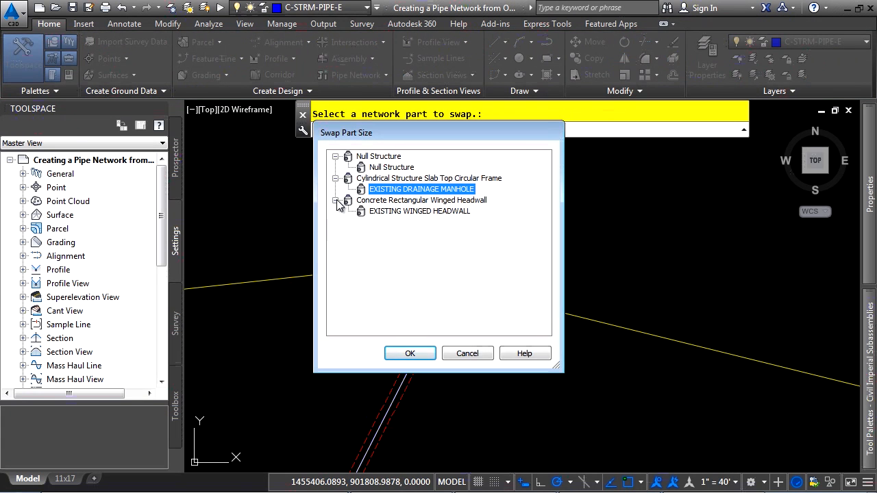
pyautogui.click(404, 212)
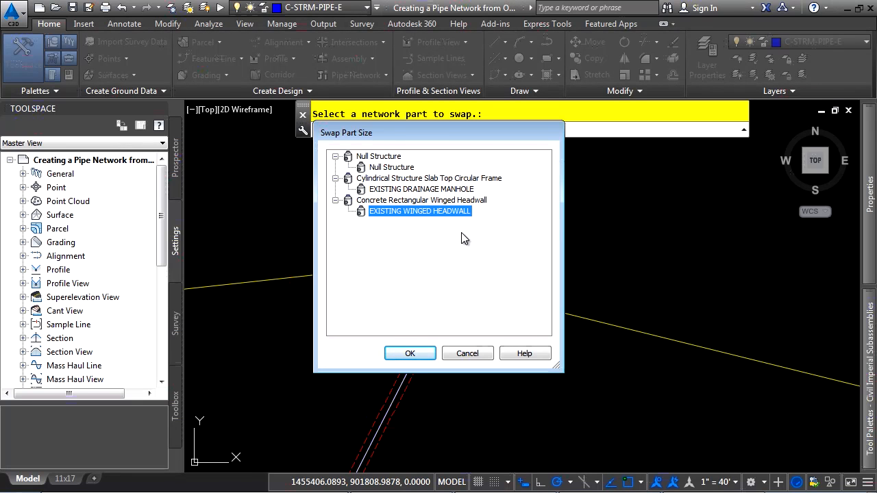
pyautogui.click(411, 354)
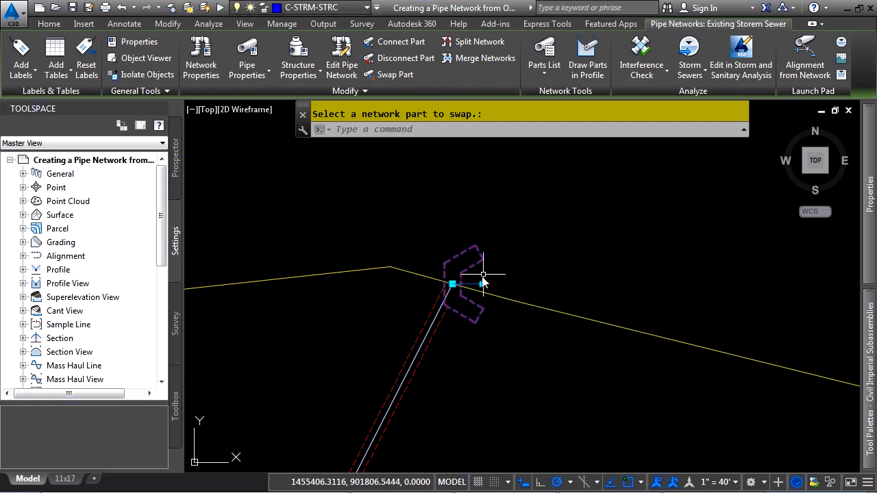
# Rotate the winged headwall to line up with its pipe and check the headwall at the end of the profile view
pyautogui.click(482, 283)
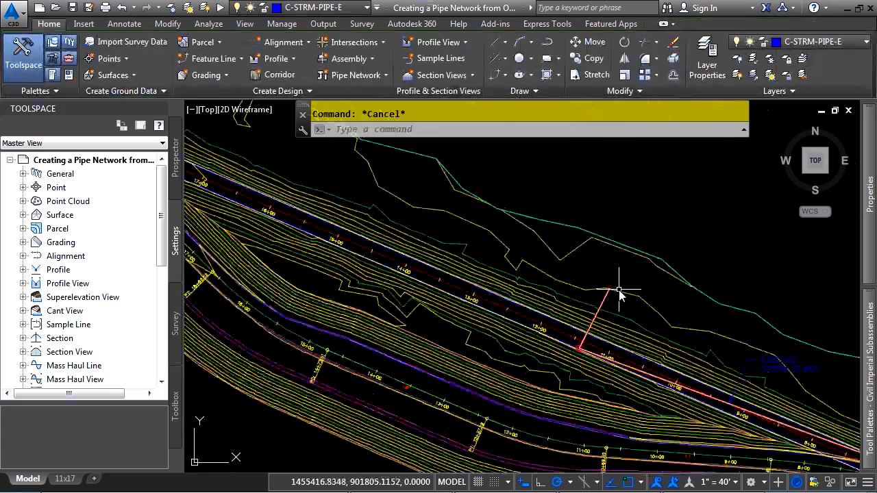
pyautogui.scroll(-3, 619, 290)
pyautogui.moveTo(828, 255); pyautogui.dragTo(525, 308, button='middle')
pyautogui.scroll(6, 507, 277)
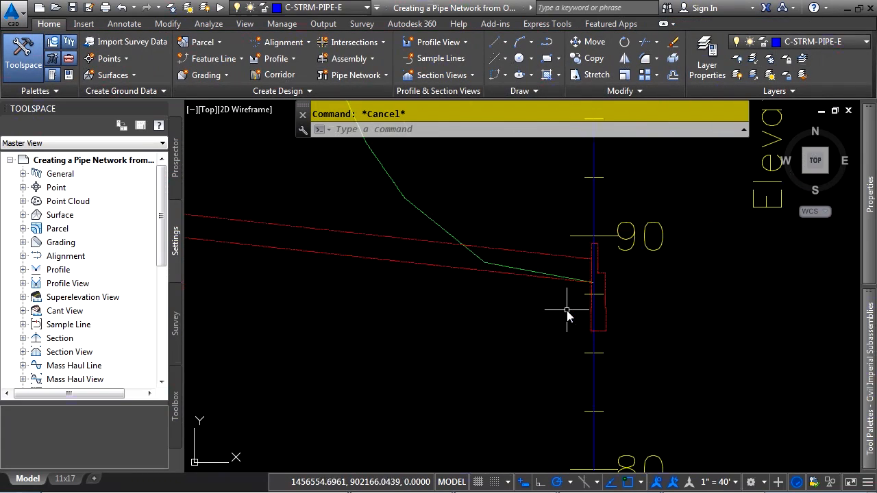